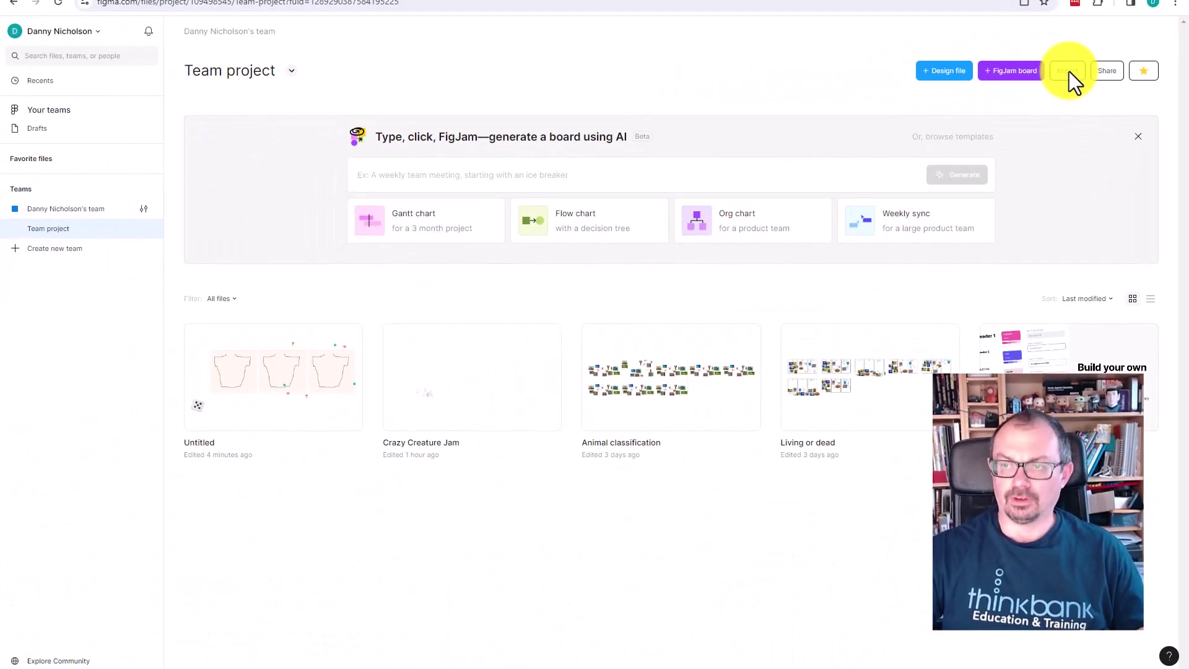
Start a Jamboard import and authorize FigJam with the Google account to list Drive Jamboard files.
click(1069, 71)
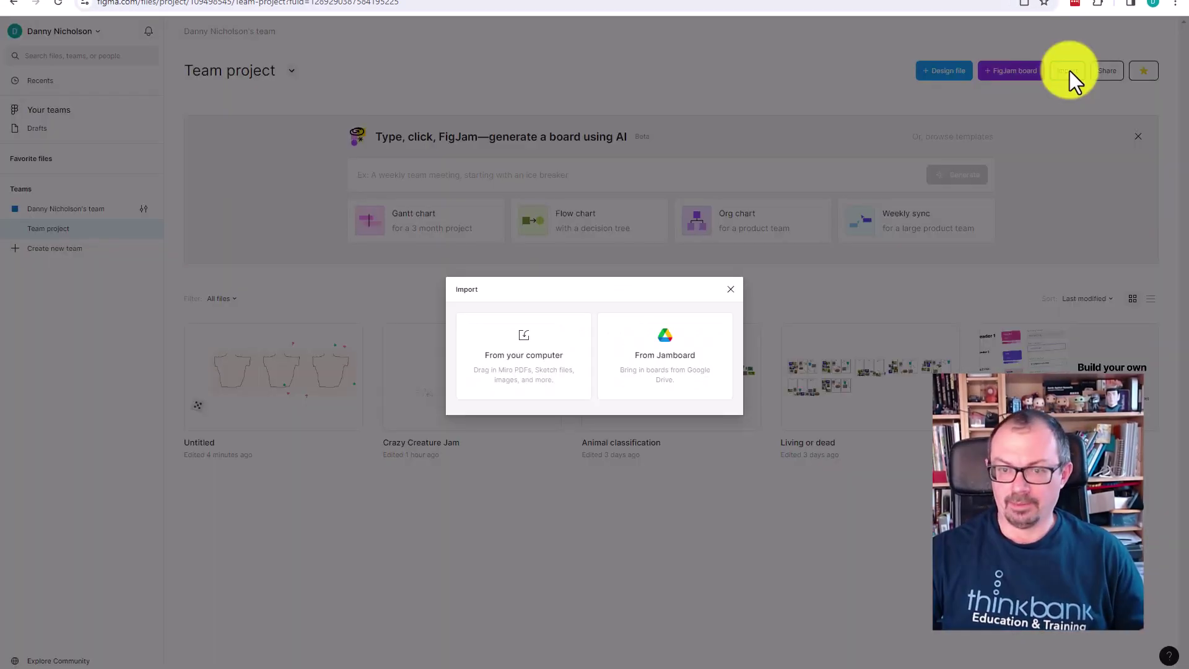
click(664, 348)
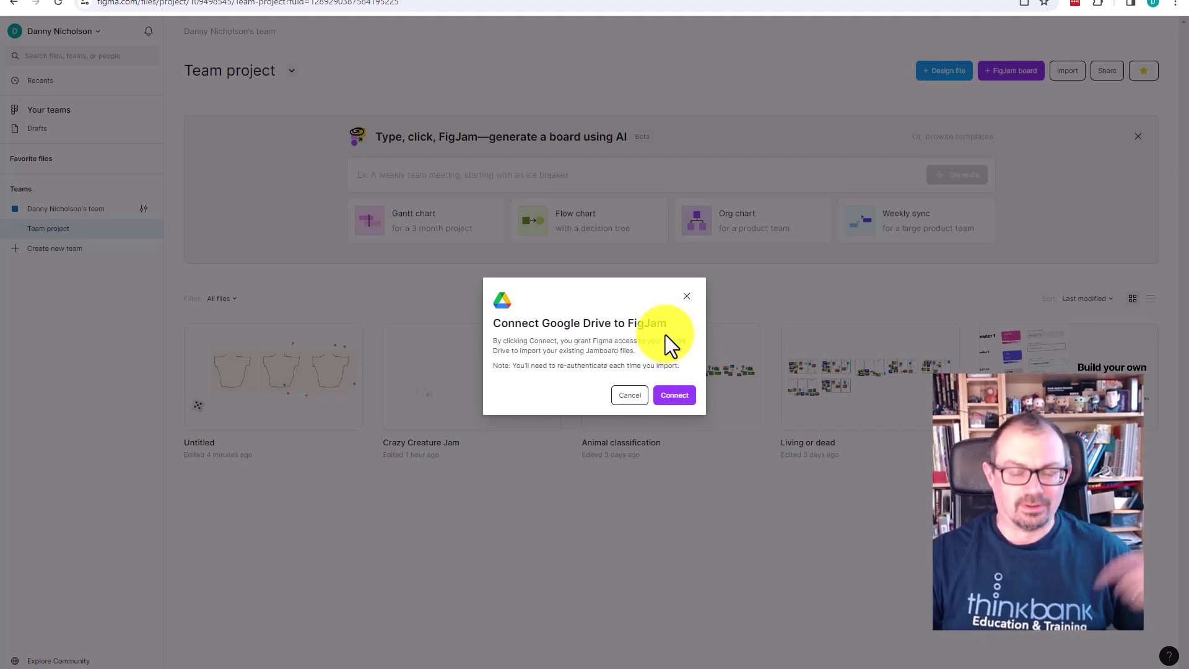
click(678, 395)
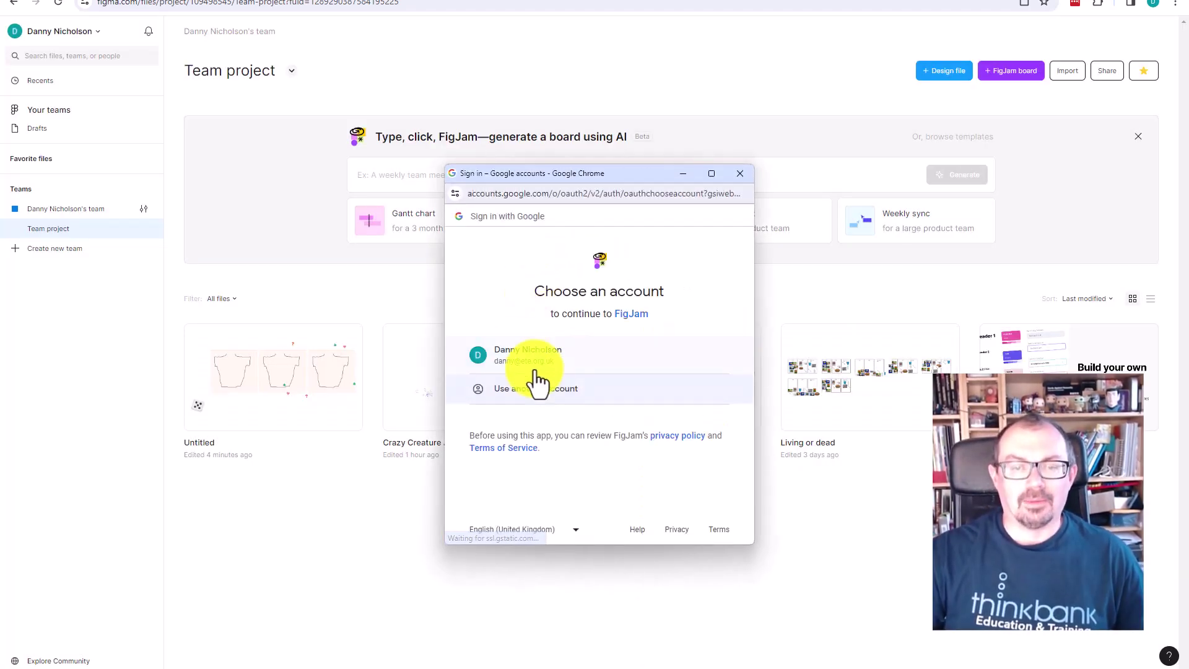
click(523, 358)
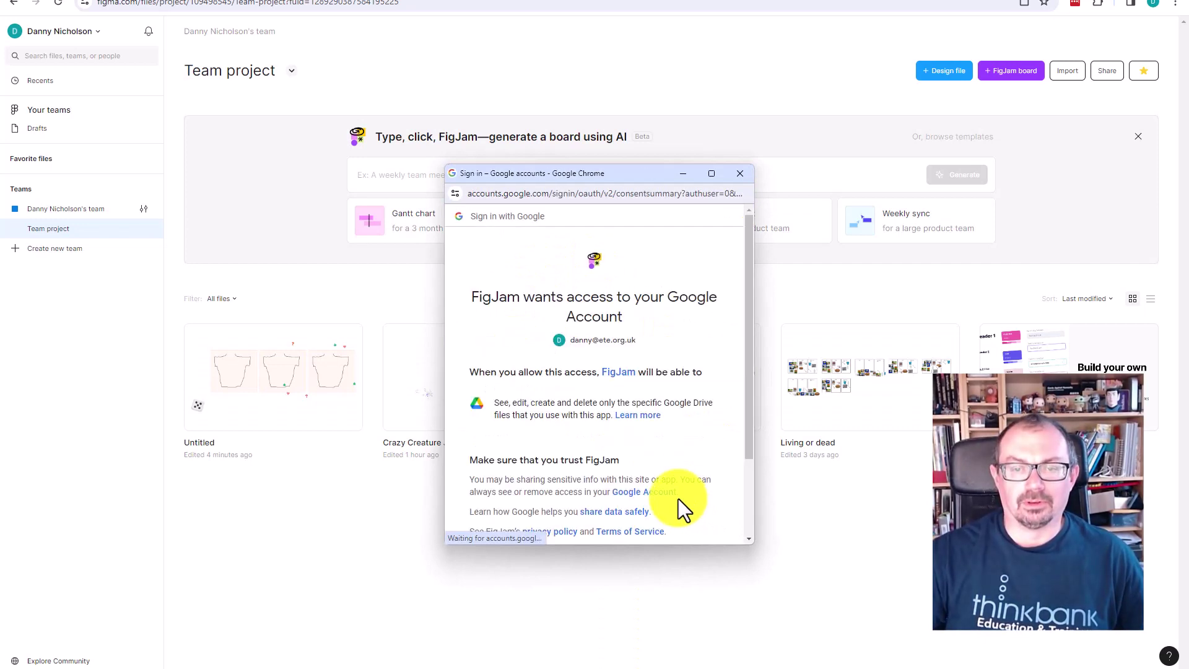
scroll(586, 396, down, 2)
click(655, 469)
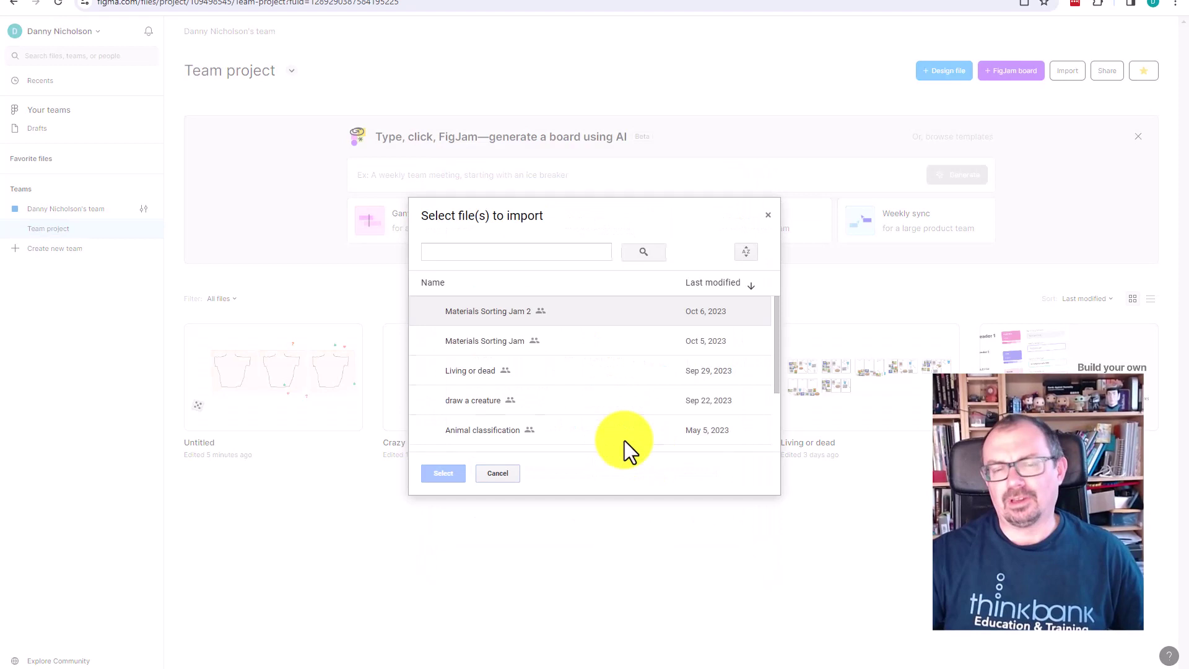
scroll(495, 340, down, 2)
scroll(496, 343, down, 1)
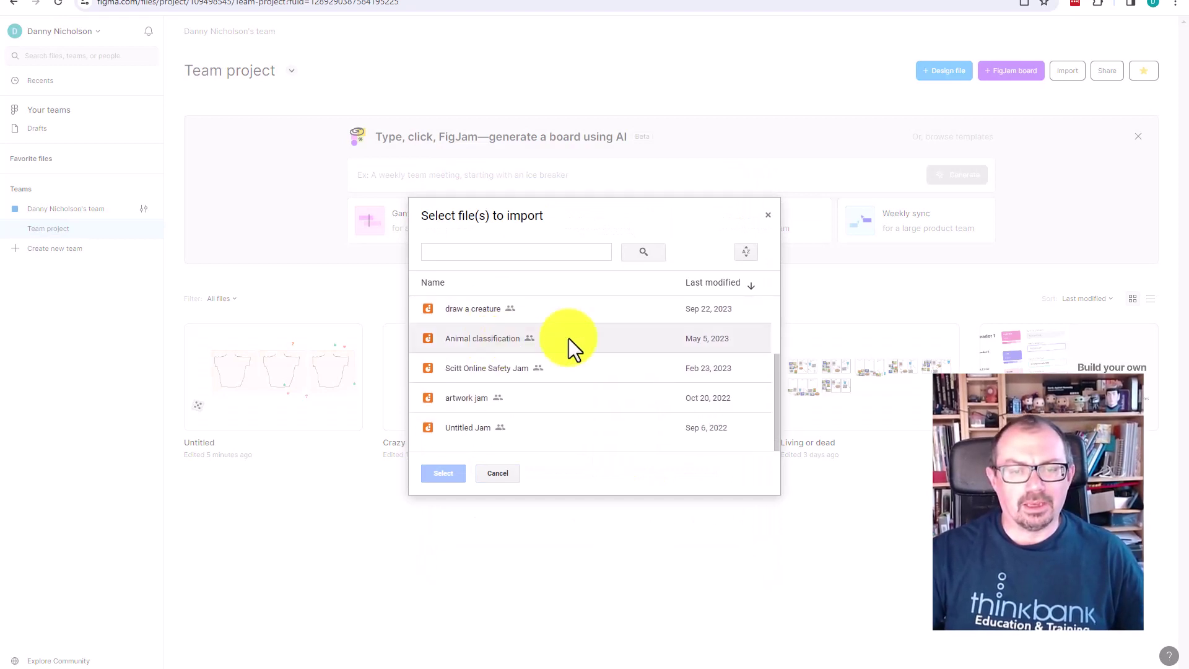
Select the 'Scitt Online Safety Jam' Jamboard file and import it.
click(469, 369)
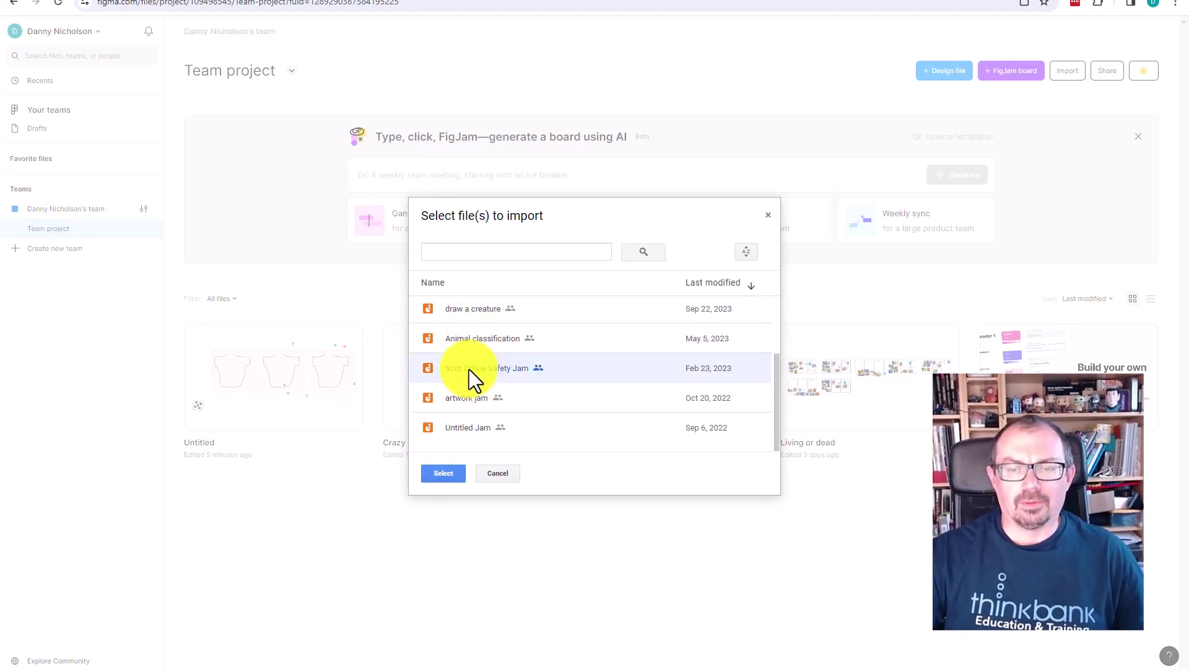
click(441, 473)
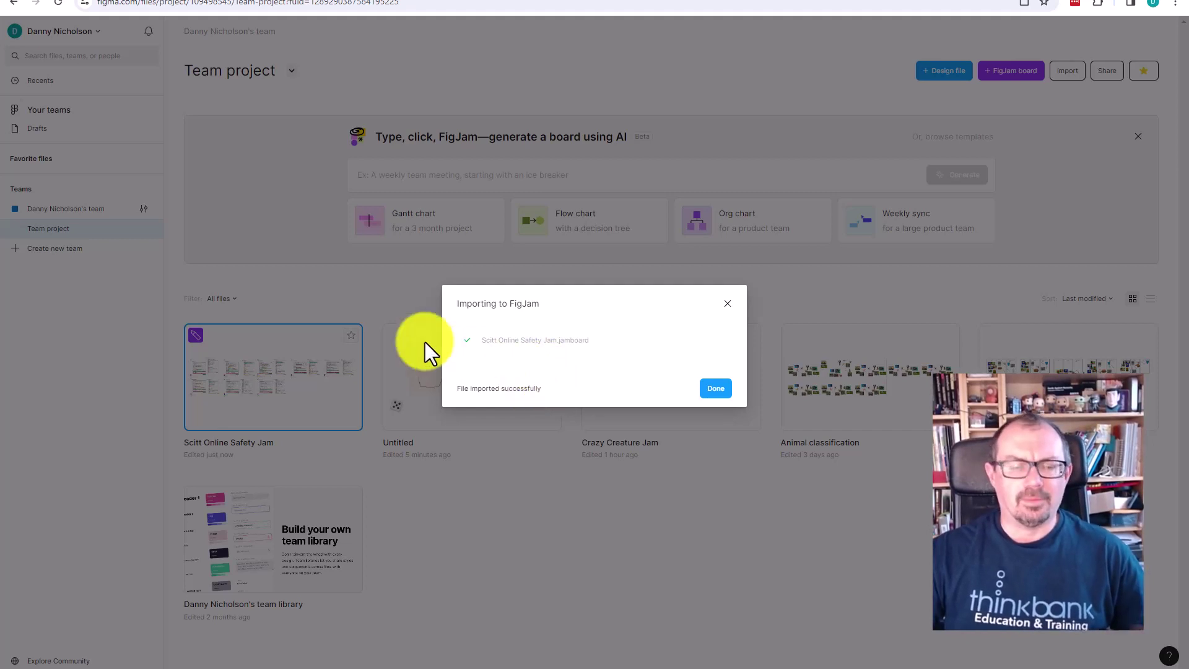
click(714, 387)
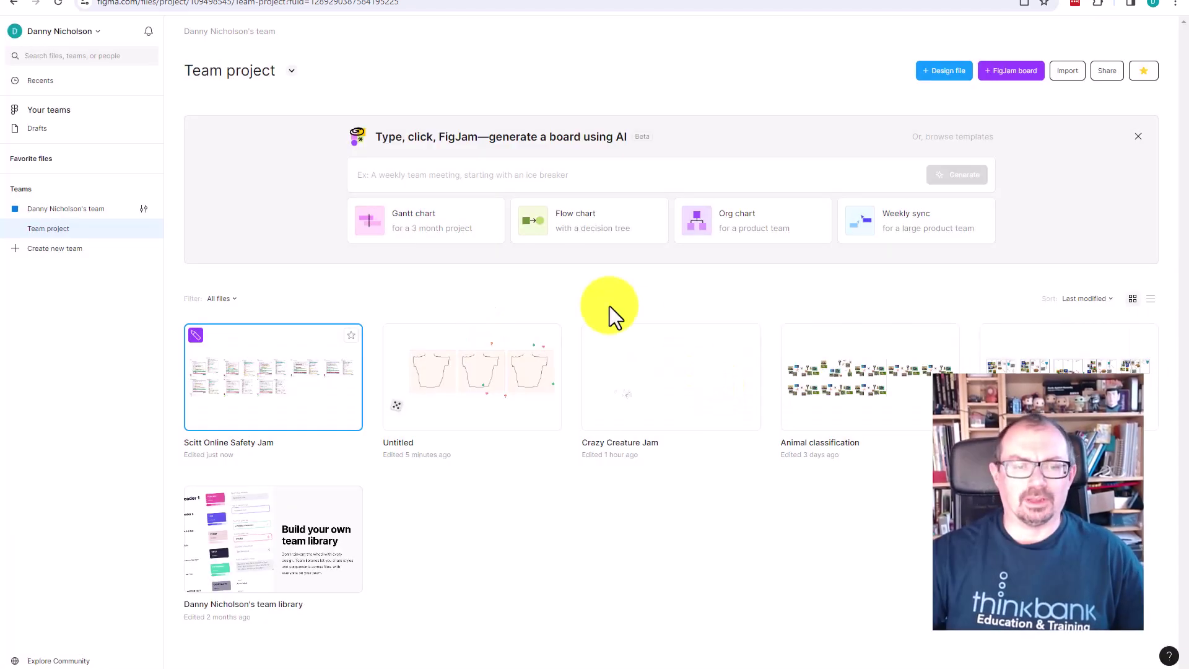
double_click(252, 343)
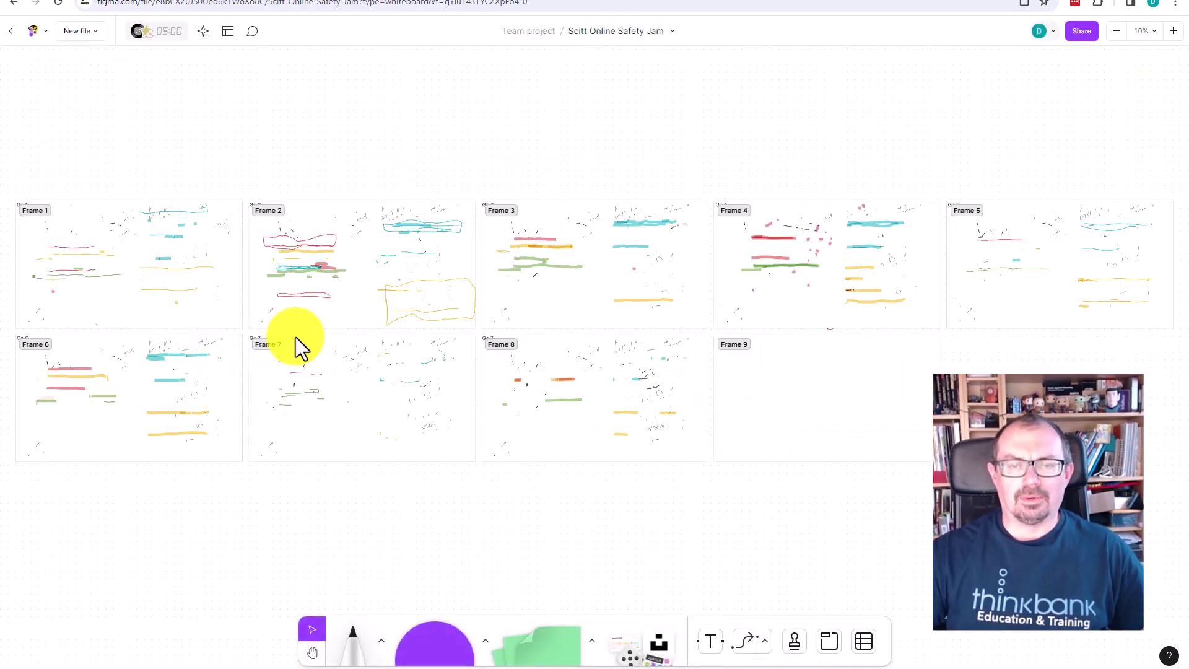
key(alt+Left)
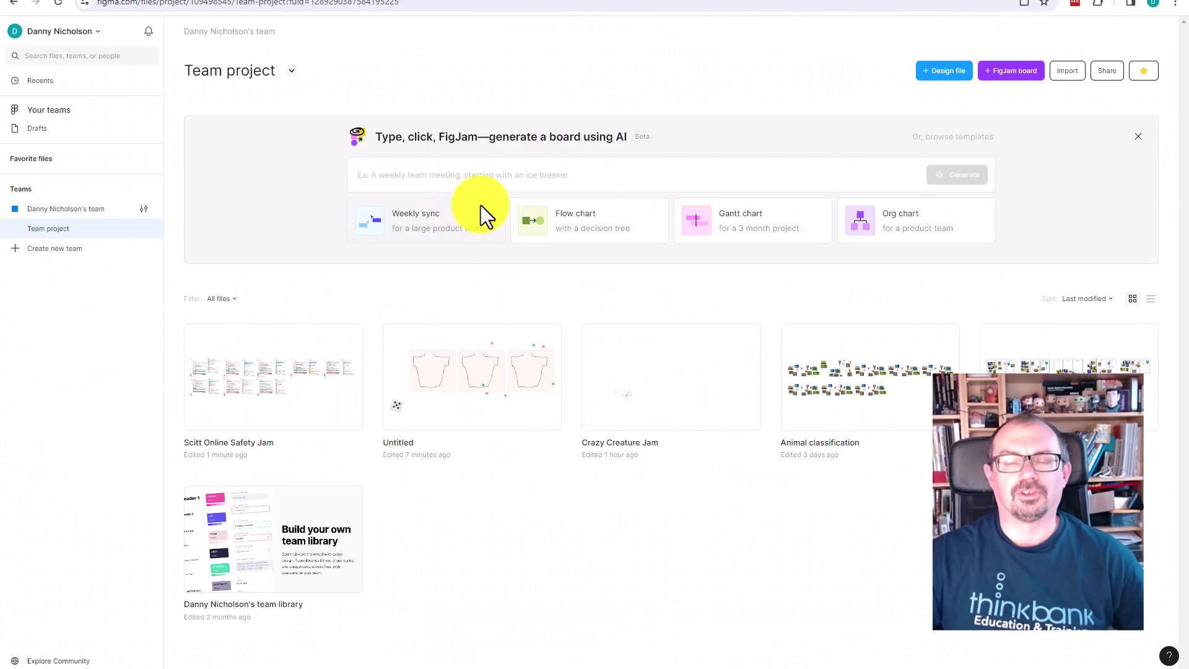